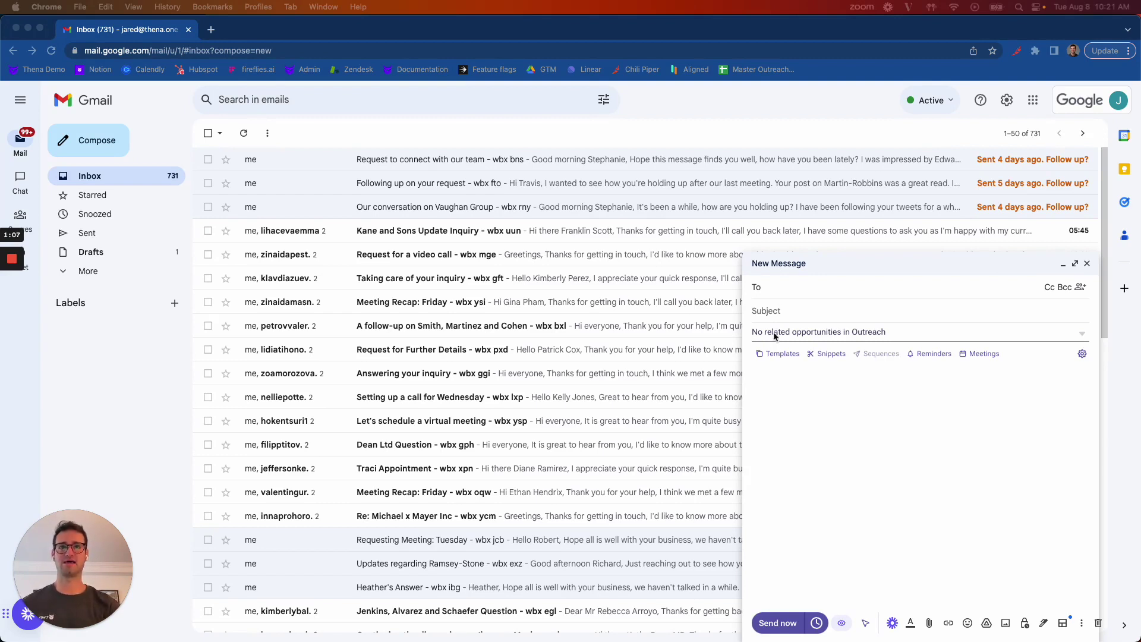
Address the email to the pasted support address with the subject 'HI I need help!'.
left_click(776, 291)
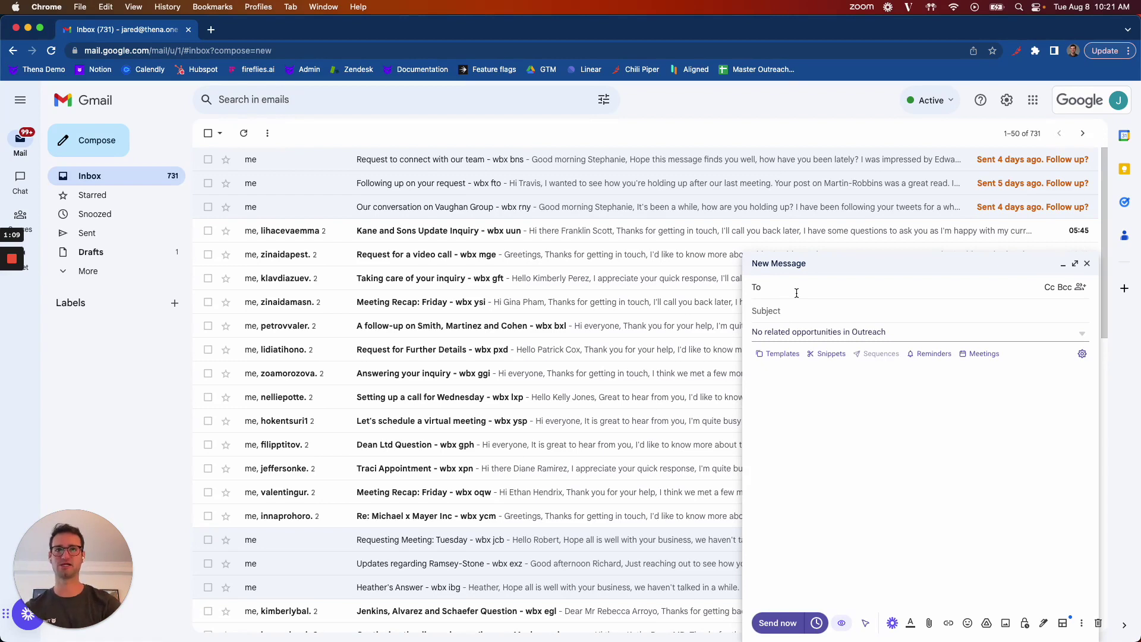
key("cmd+v")
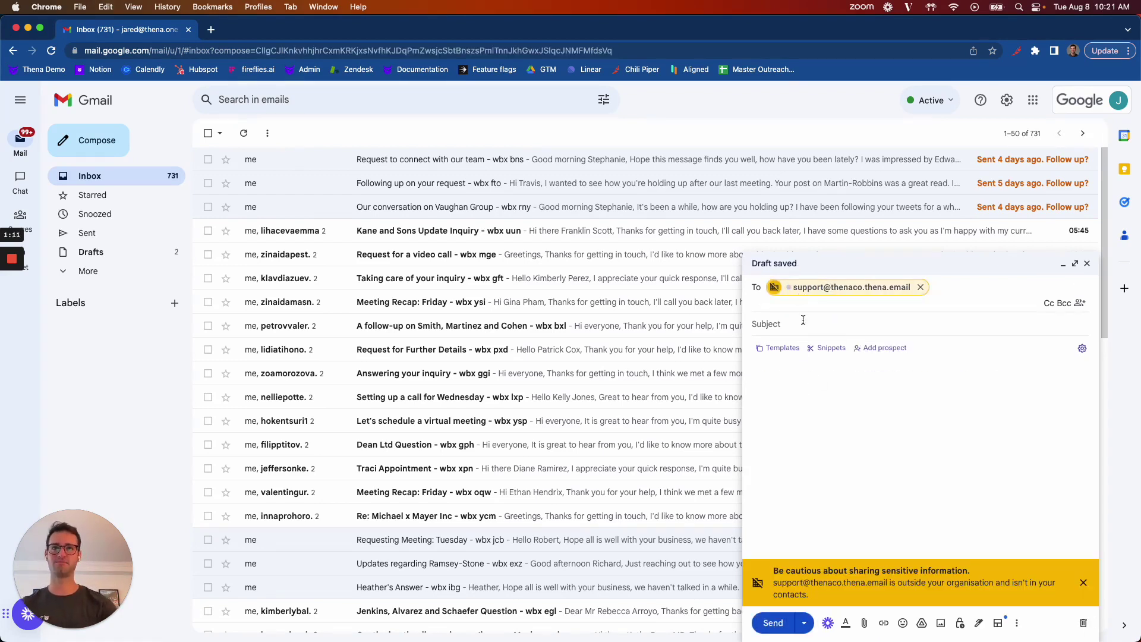
left_click(803, 320)
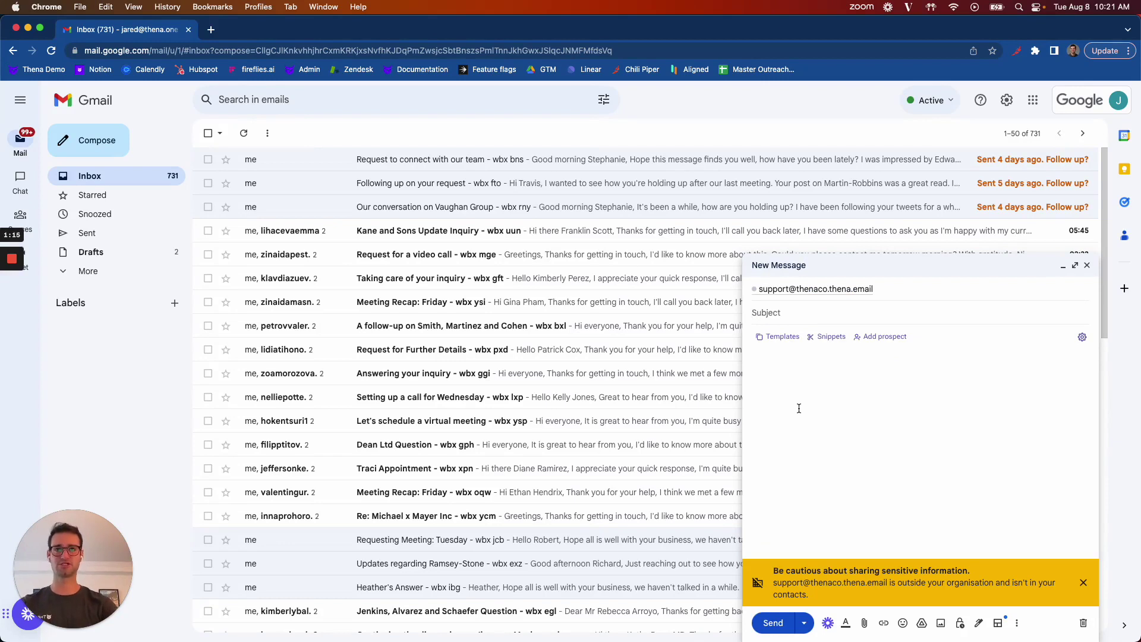
type("hi I ")
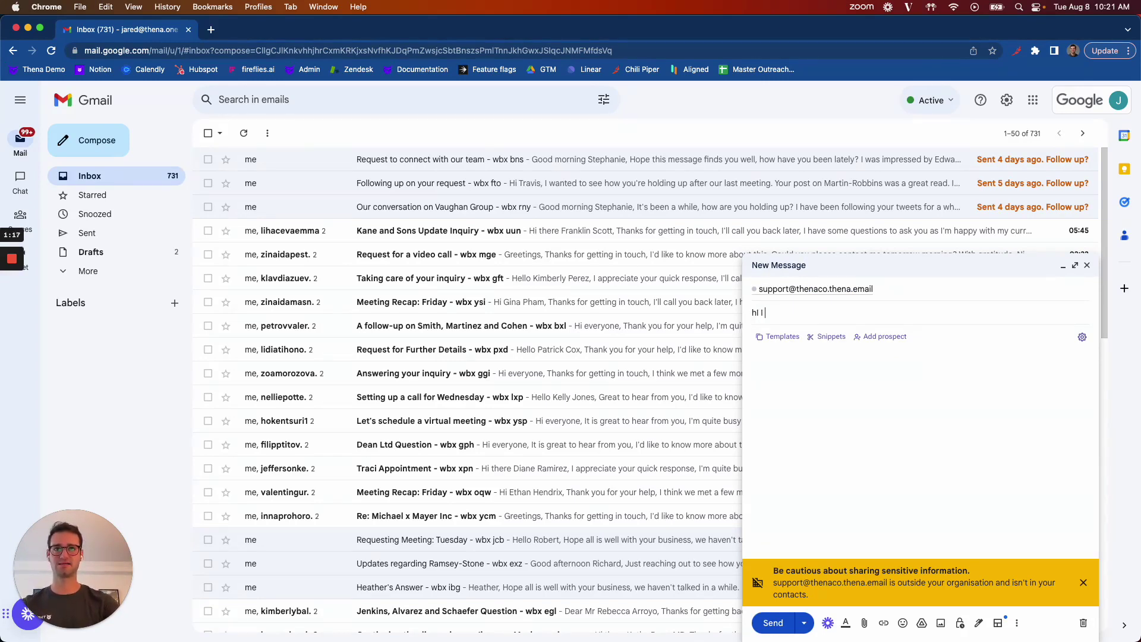
type("need help!")
key("Left")
key("Left")
key("Left")
key("Left")
key("Left")
key("Left")
key("Left")
key("Left")
key("Left")
key("Left")
key("Left")
key("Left")
key("Left")
key("Left")
key("Left")
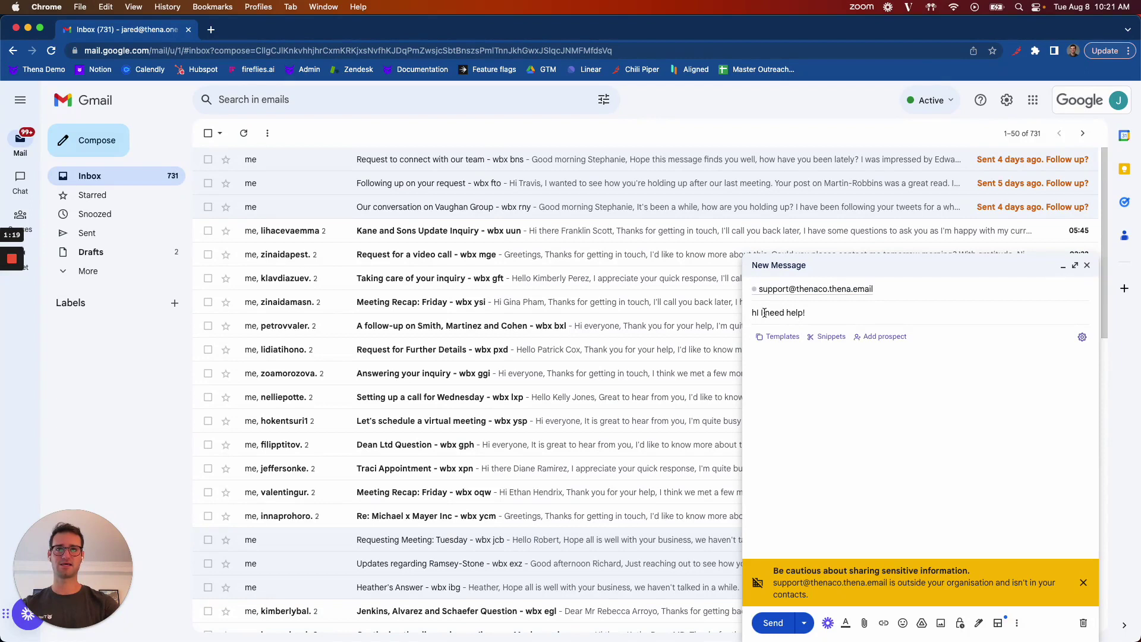
key("Delete")
type("H")
Write the body 'Hi there, My wifi isn't working can you look into it?' and a 'Thanks,' sign-off.
left_click(770, 379)
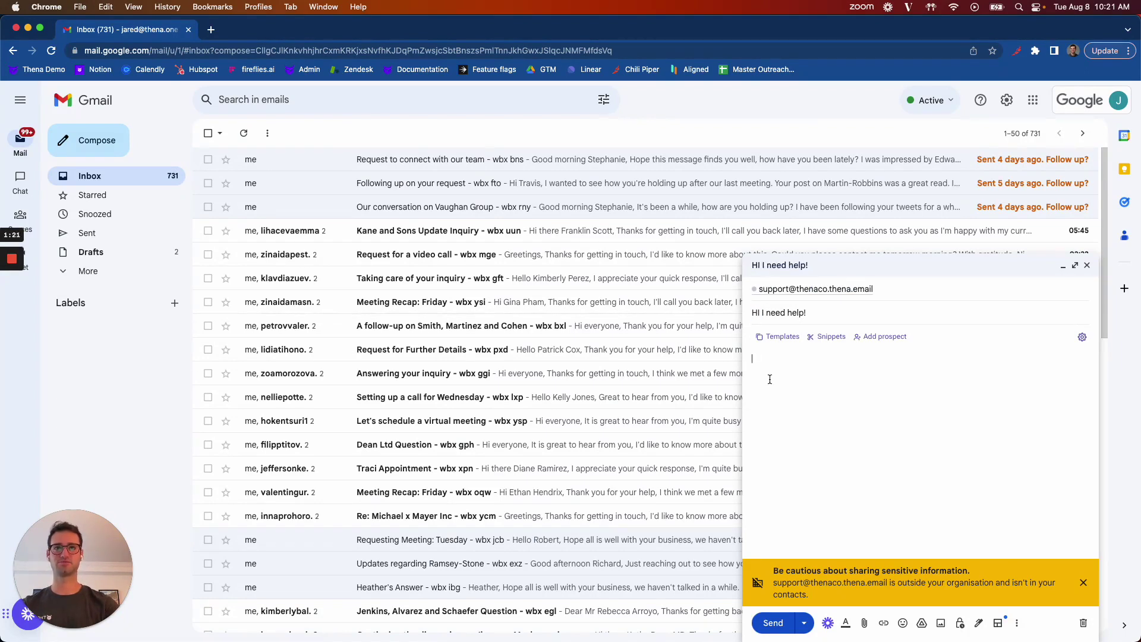
type("Hi there,  ")
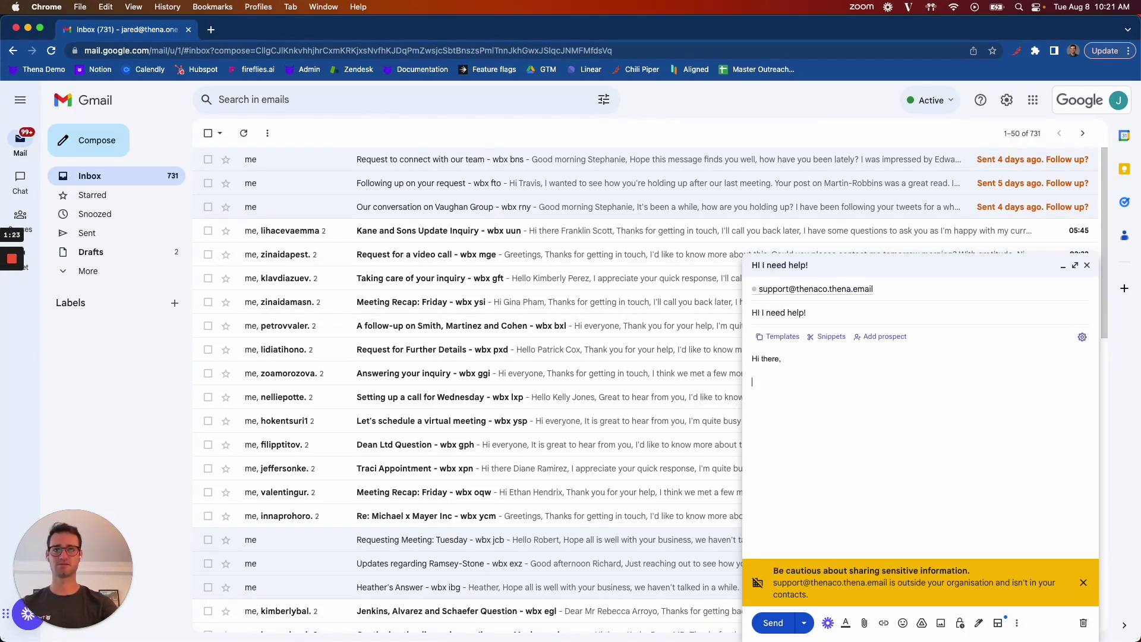
type("My wifi i")
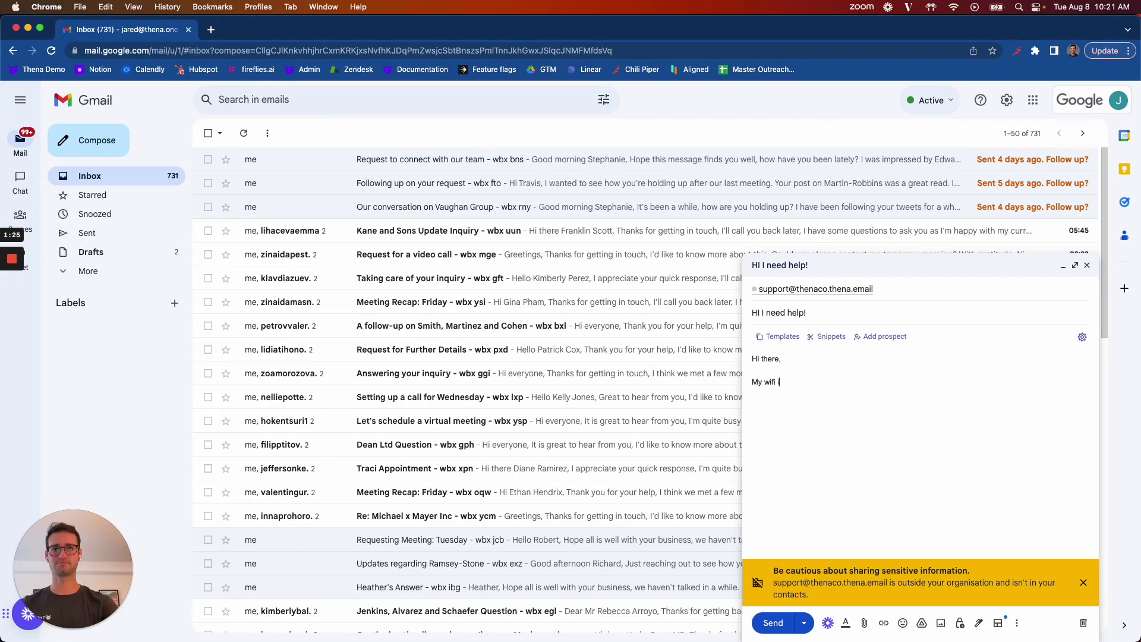
type("sn't working can you l")
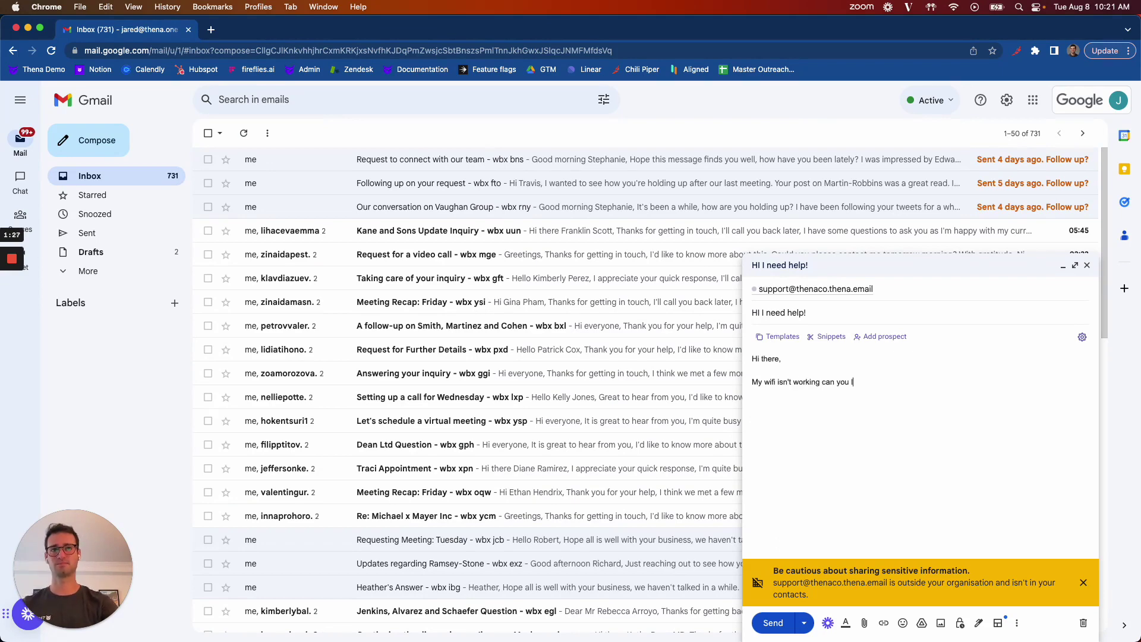
type("ook into it?")
key("Return")
key("Return")
type("T")
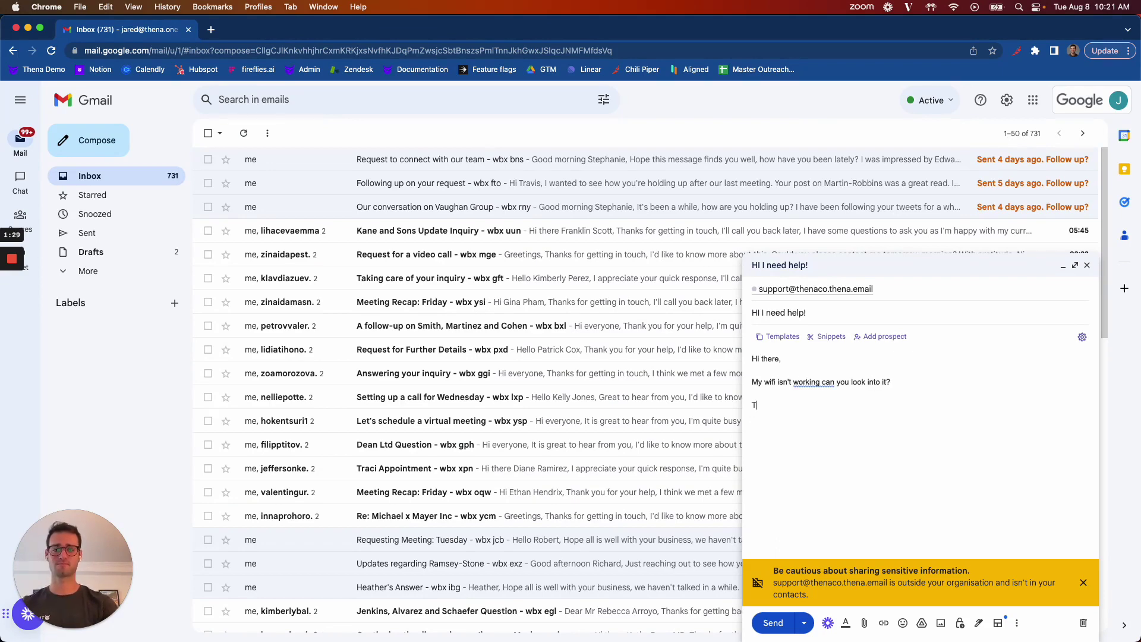
type("hanks,")
key("Return")
Sign and send the email, then mark the new Slack triage request as being looked into.
type("Jared")
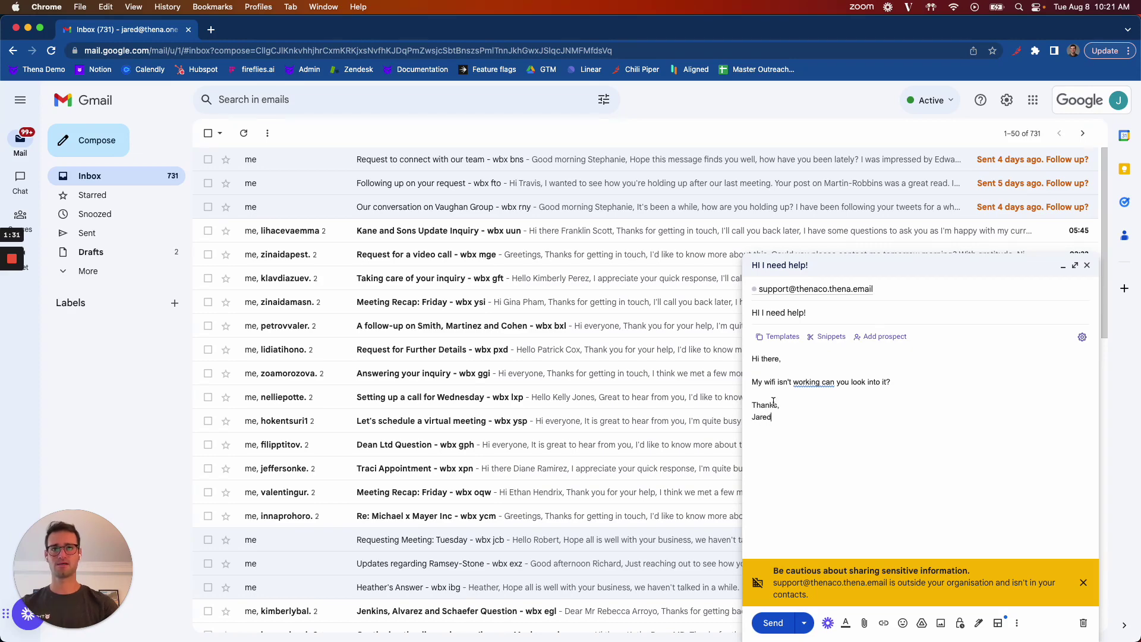
left_click(773, 623)
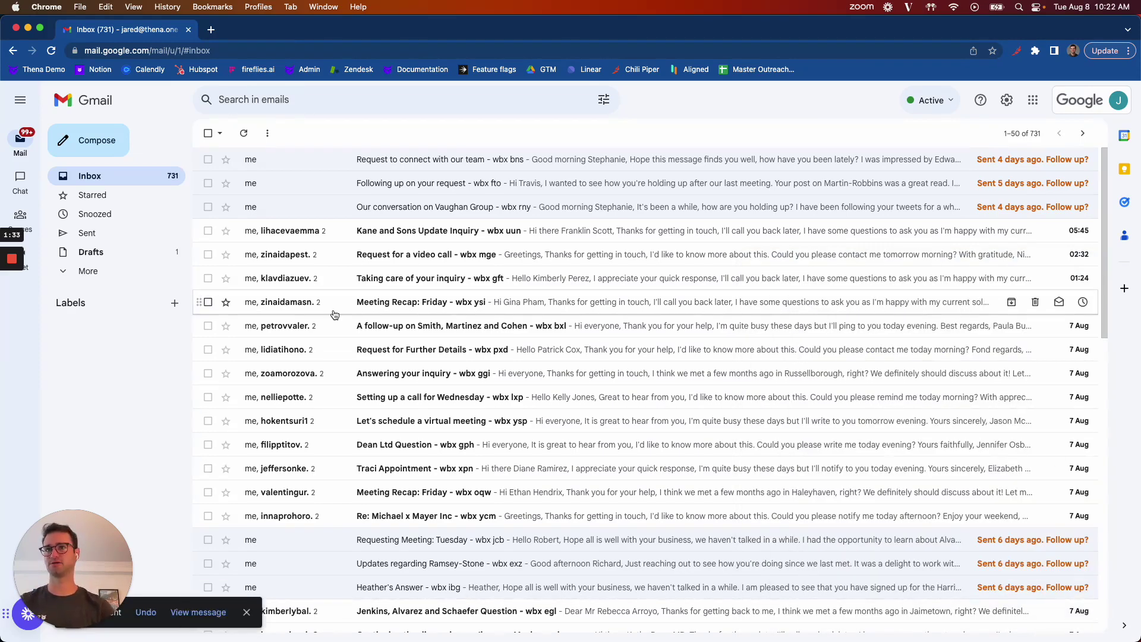
key("super+Tab")
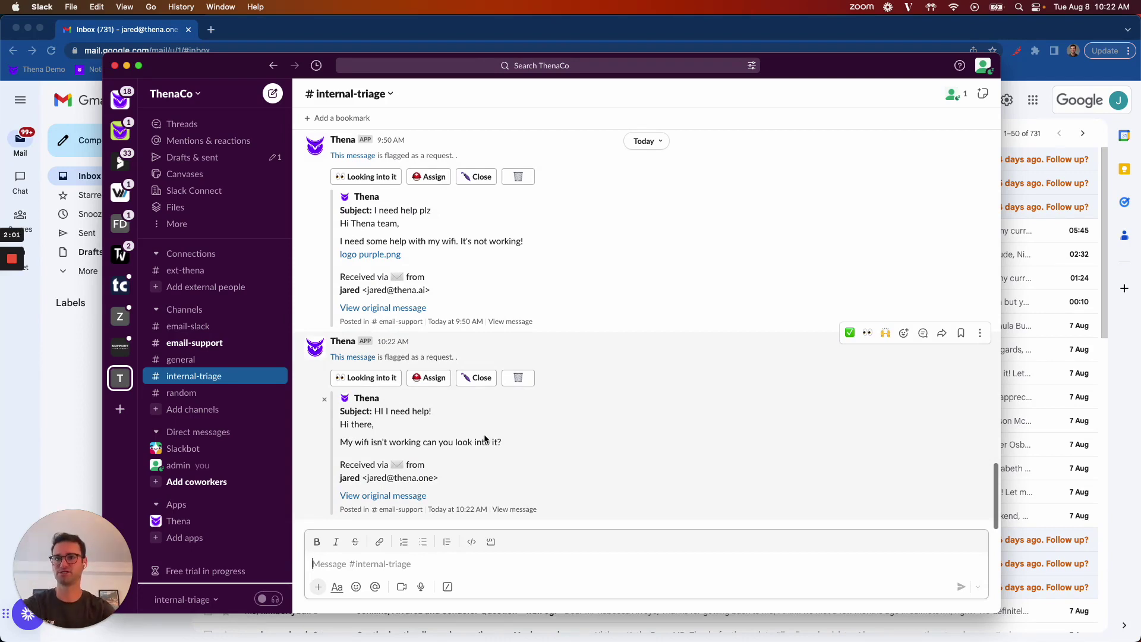
left_click(373, 382)
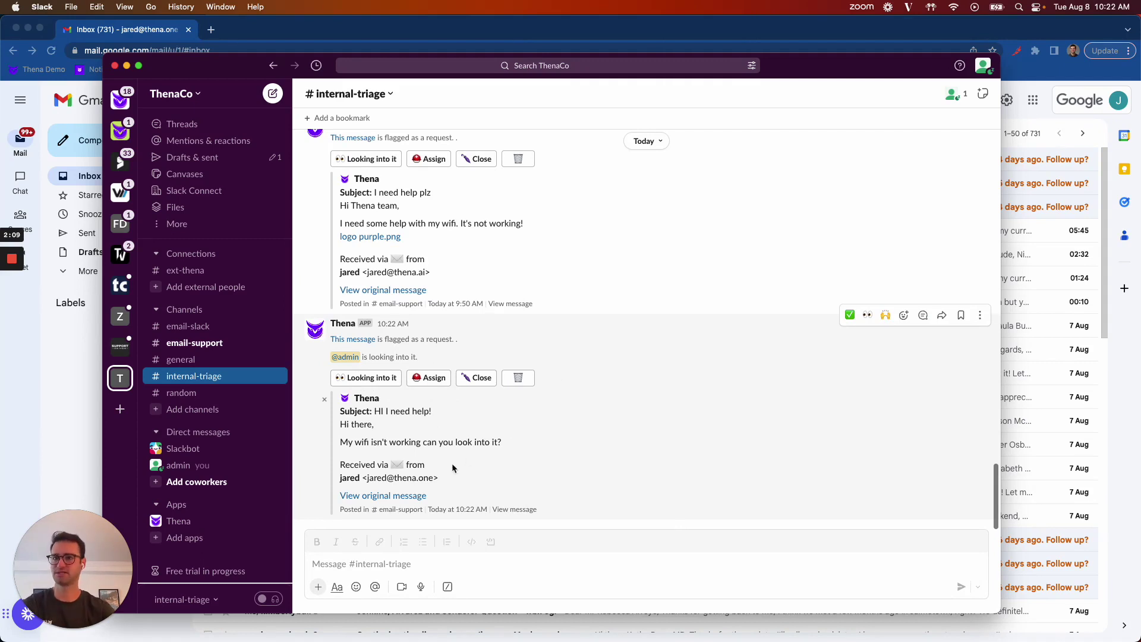
Reply in the wifi request's thread asking the requester if they tried turning it off and on again.
left_click(386, 496)
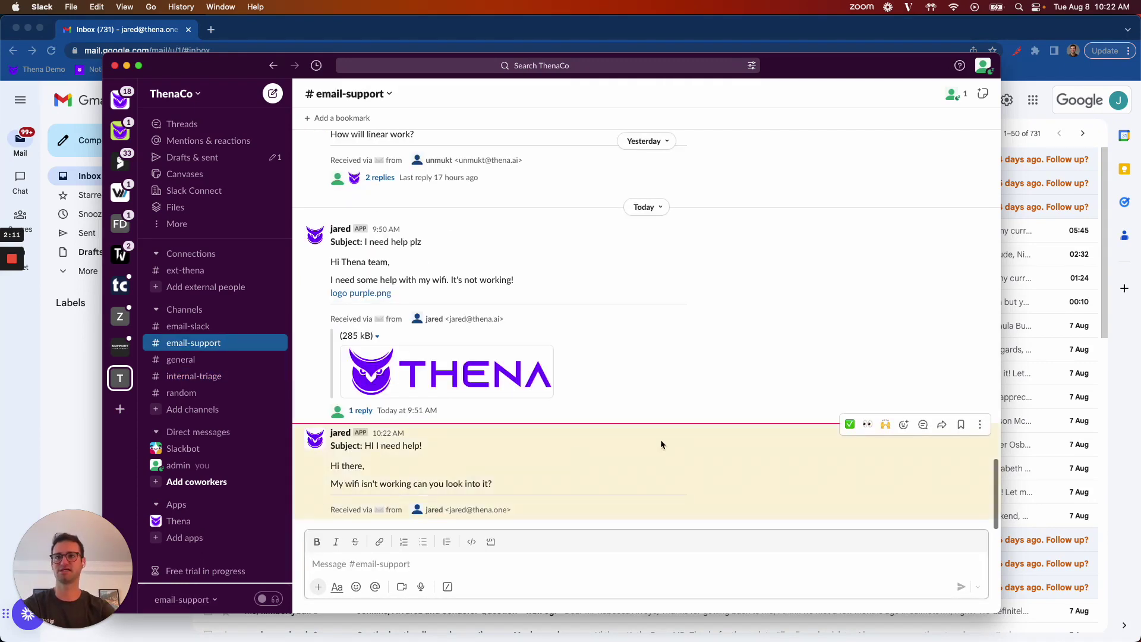
left_click(923, 424)
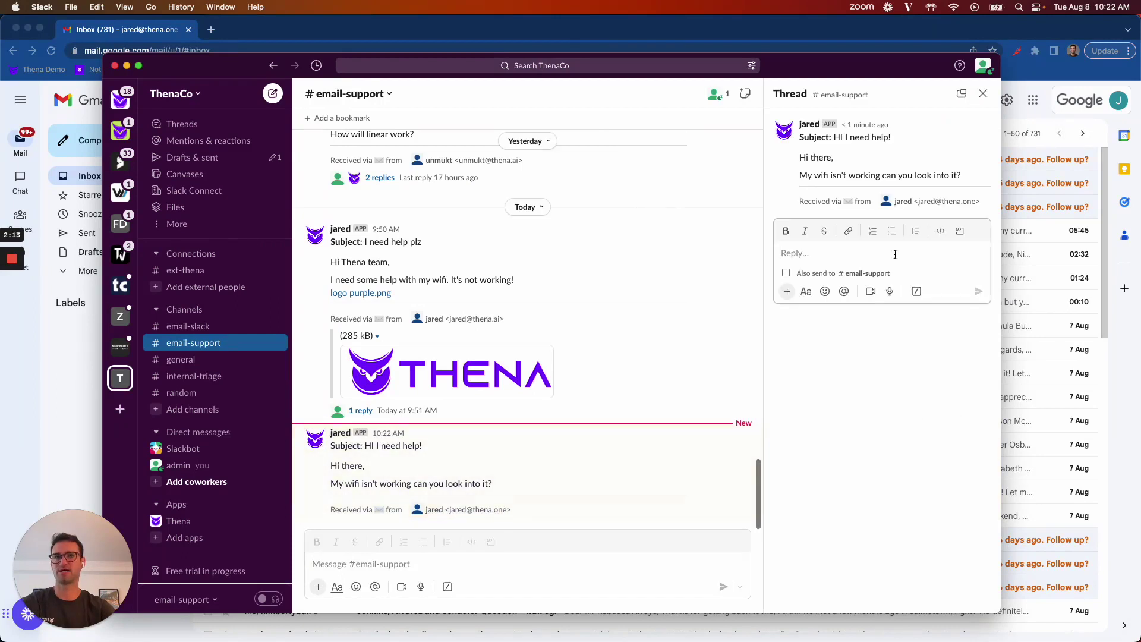
type("Hey Jared - Di")
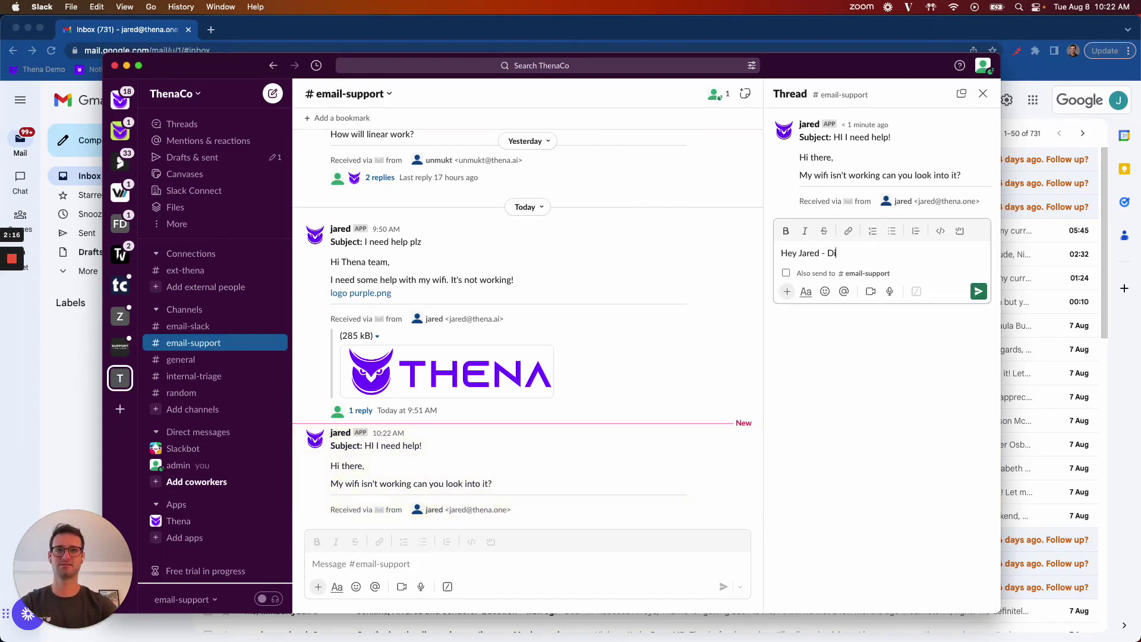
type("d you try turnin")
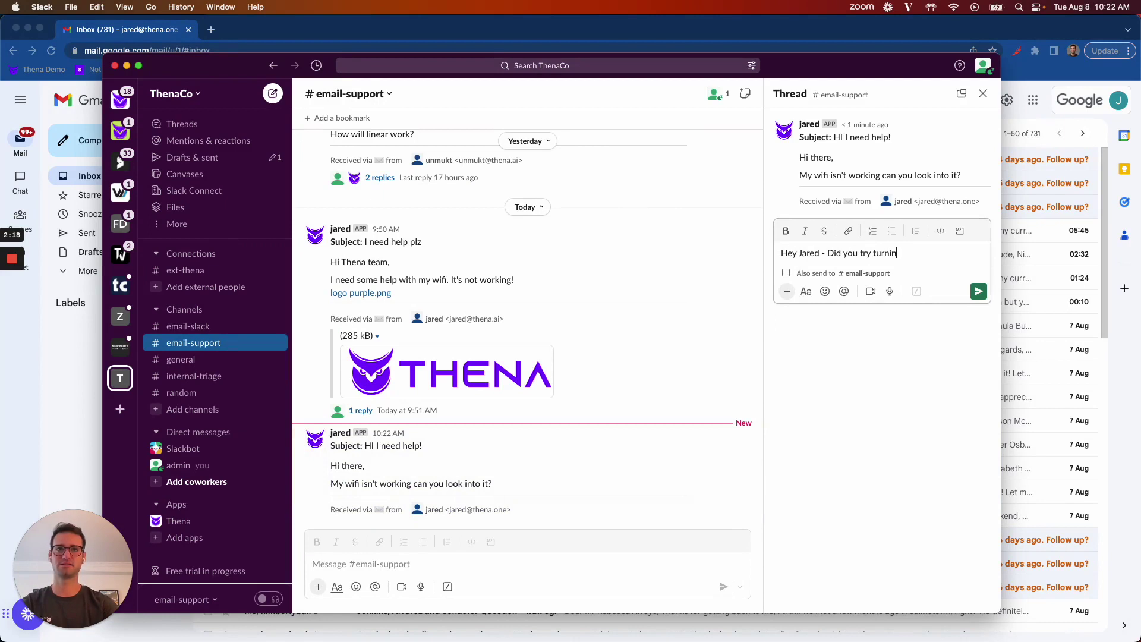
type("g it off and on again")
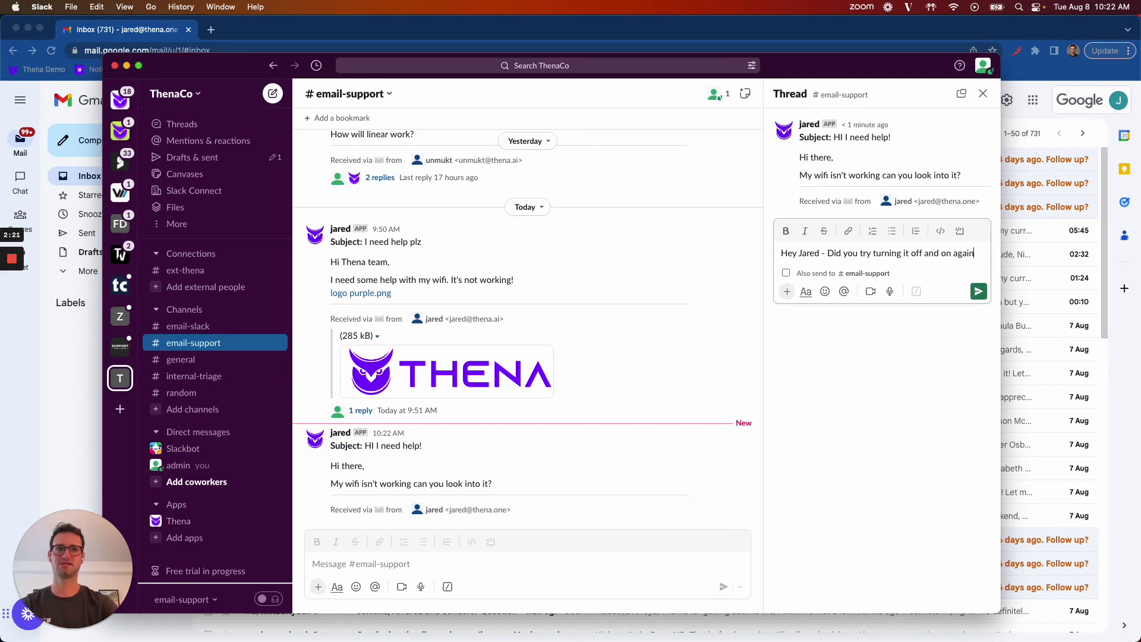
key("Return")
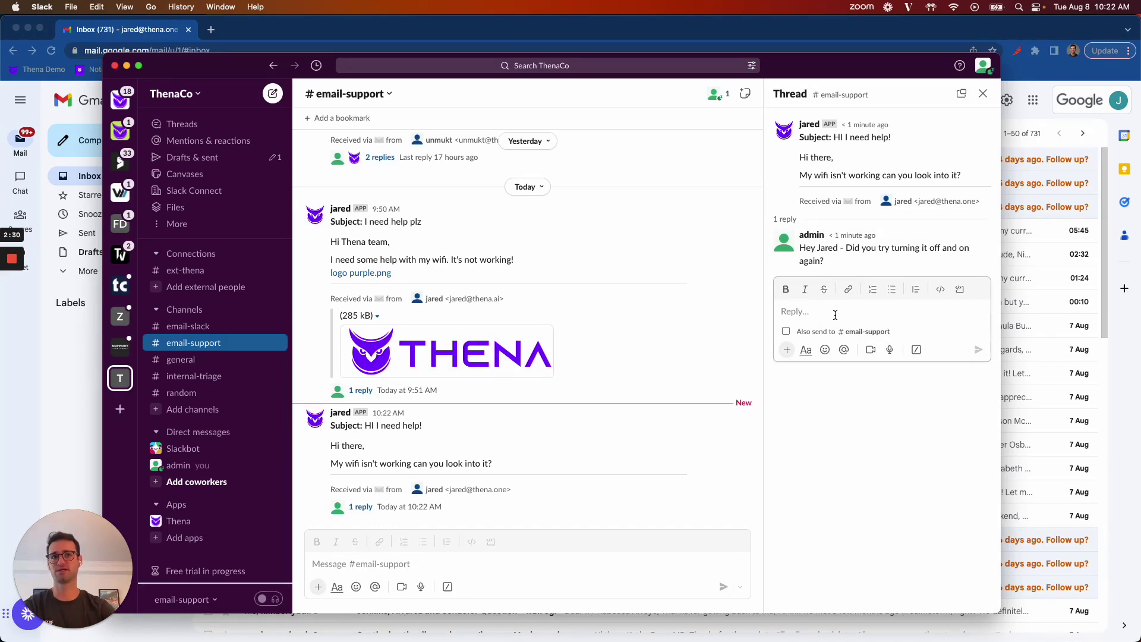
key("super+Tab")
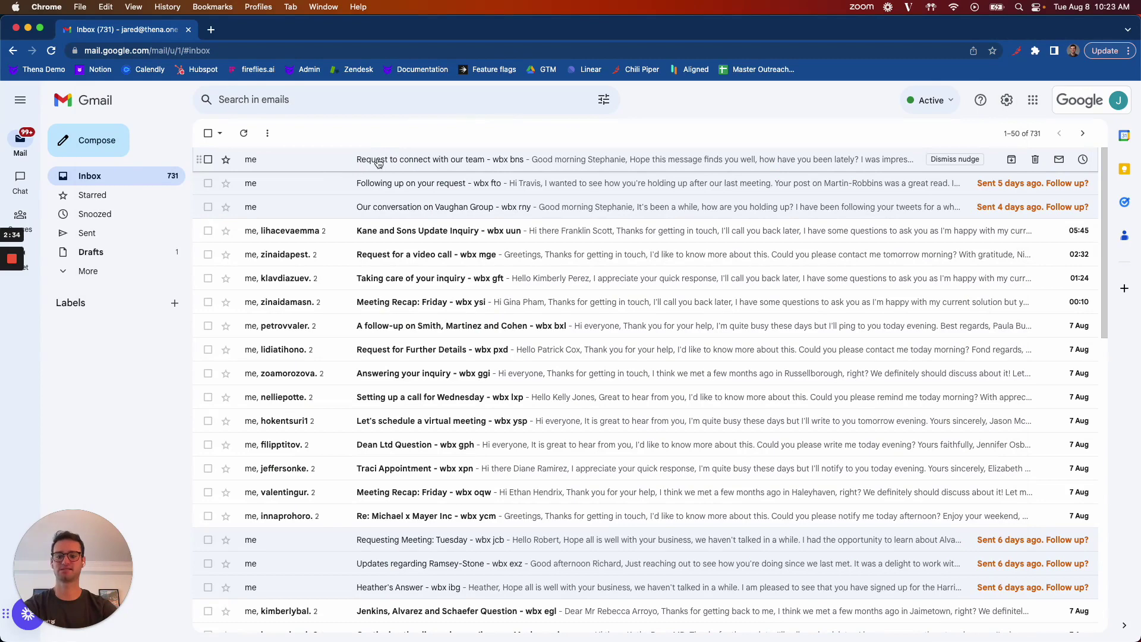
Reload Gmail and open the new 'HI I need help!' conversation containing the Slack reply.
key("super+r")
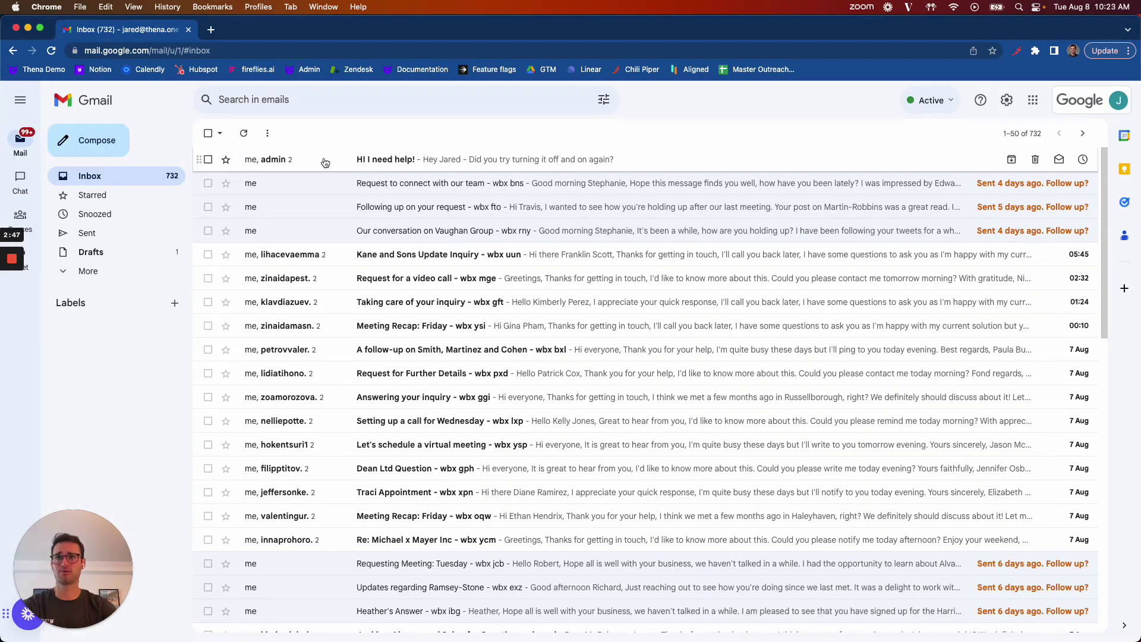
left_click(325, 162)
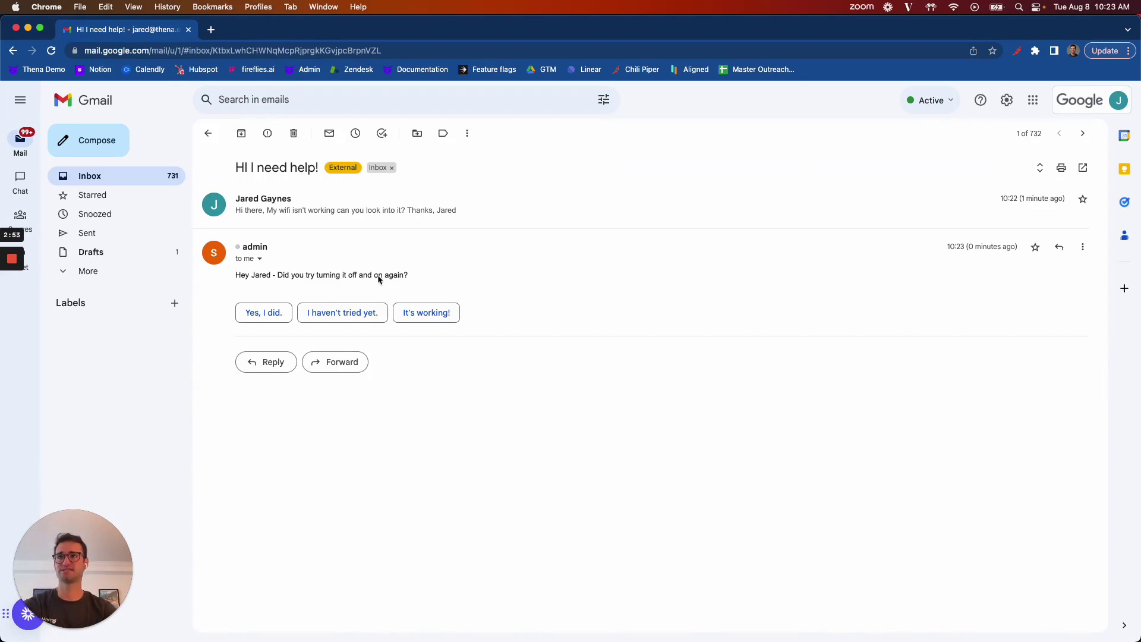
Return to Slack's #internal-triage channel and close the wifi support request.
key("ctrl+Up")
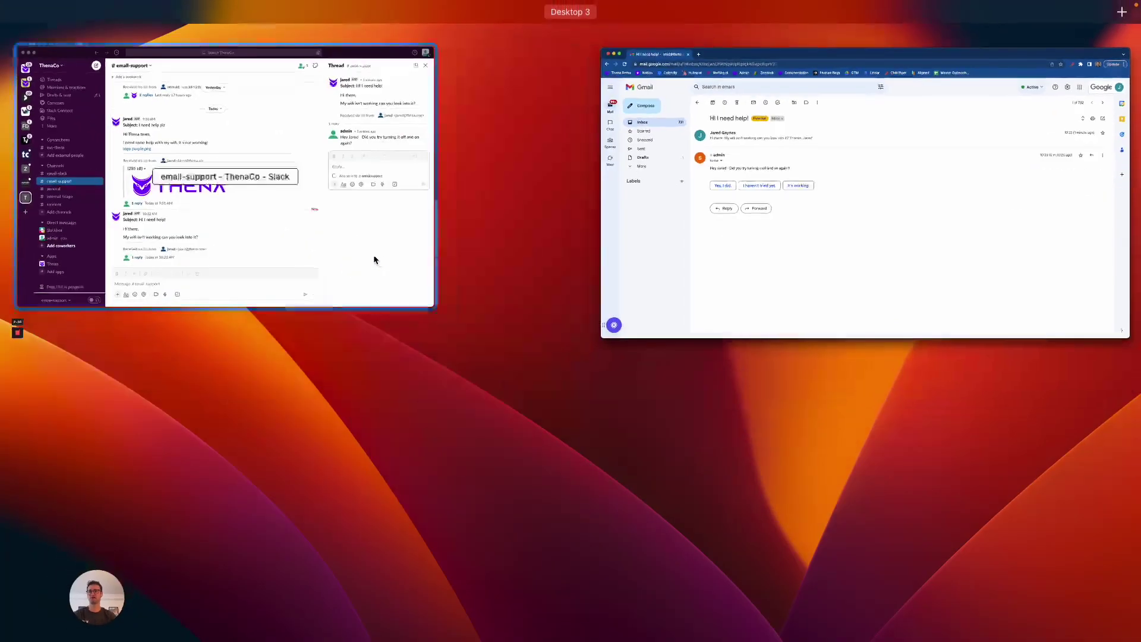
left_click(375, 257)
left_click(854, 318)
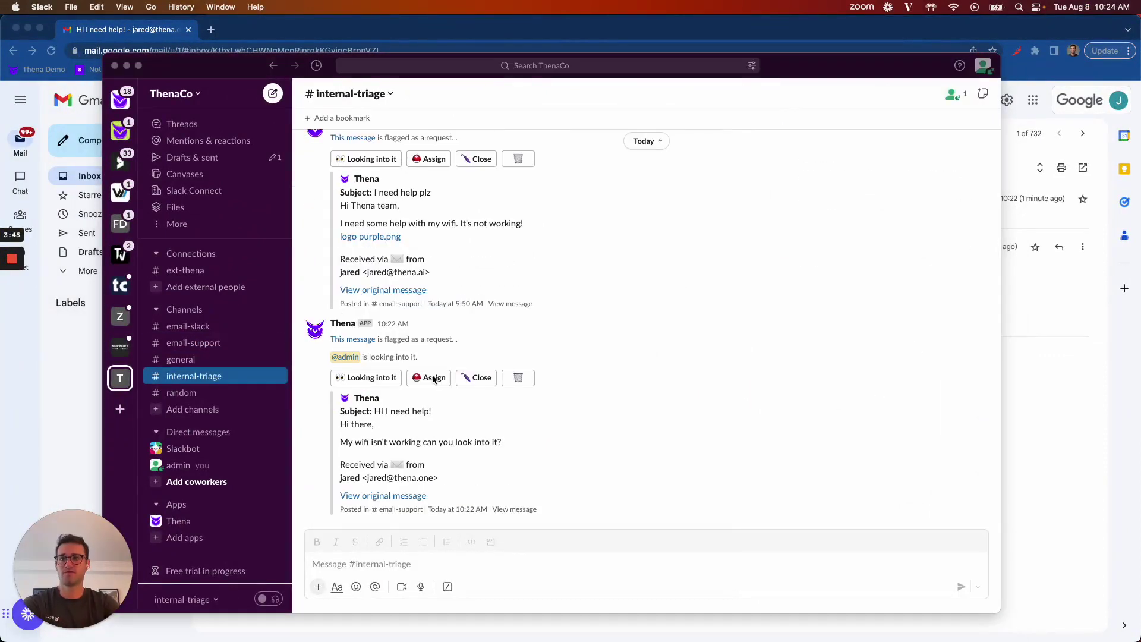
left_click(494, 397)
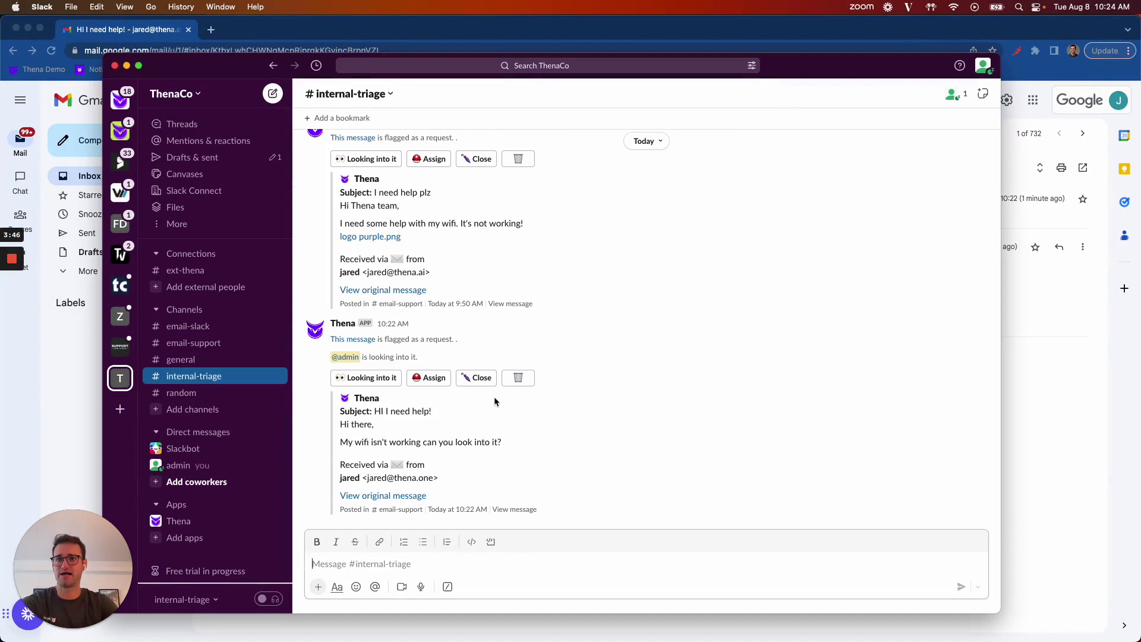
left_click(471, 381)
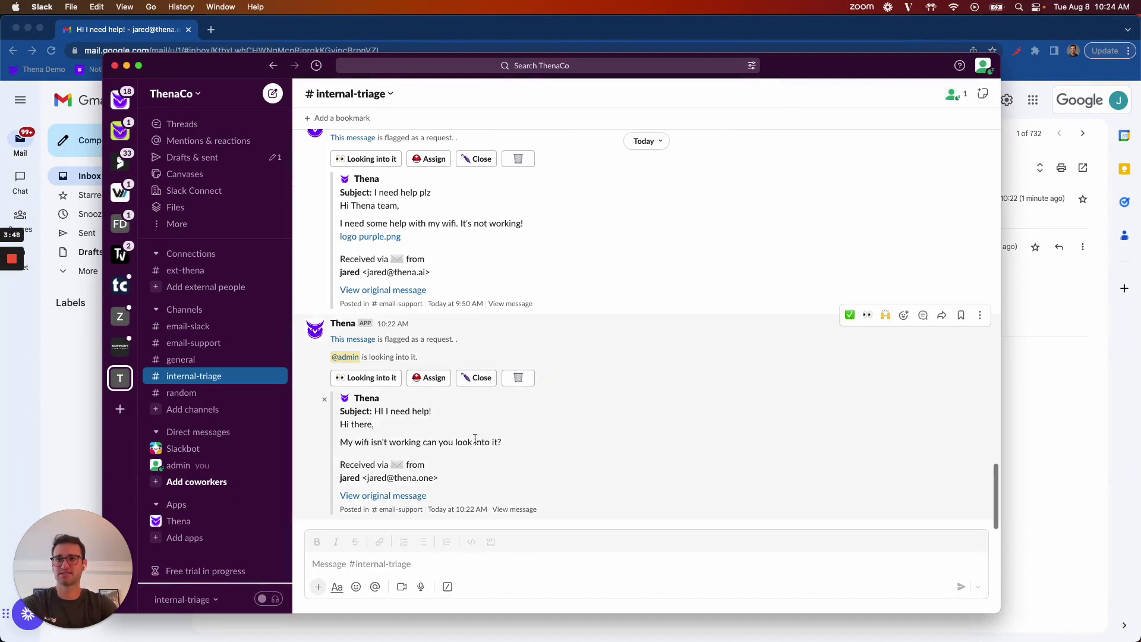